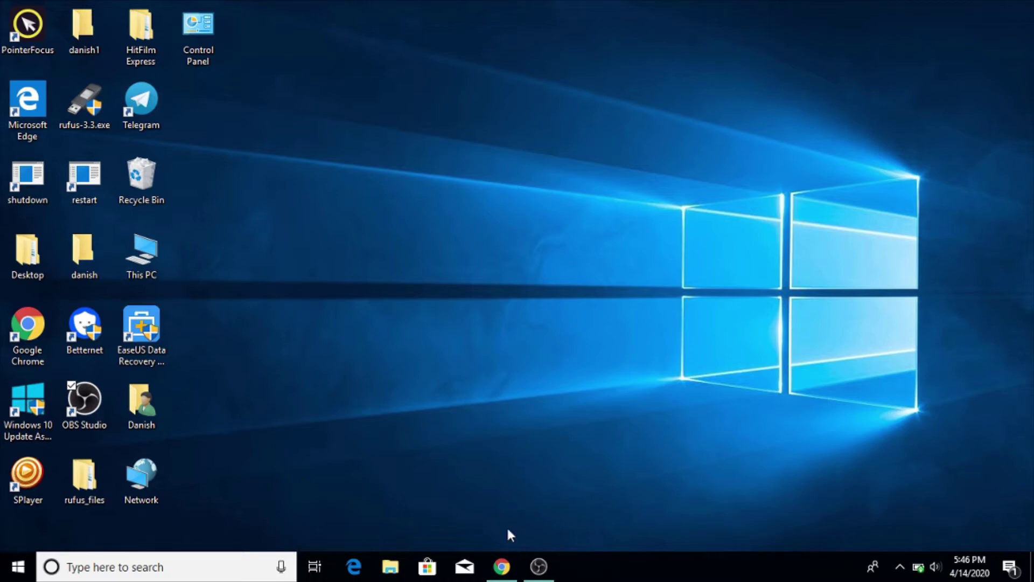
- Bring Chrome forward and load facebook.com from the address bar's 'fa' autocomplete
click(502, 566)
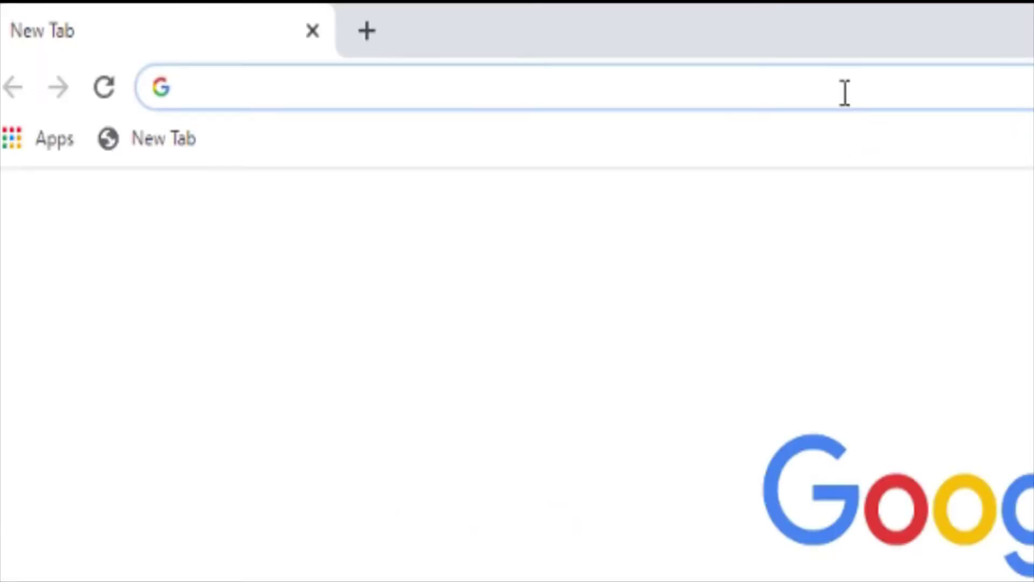
text(facebook.com)
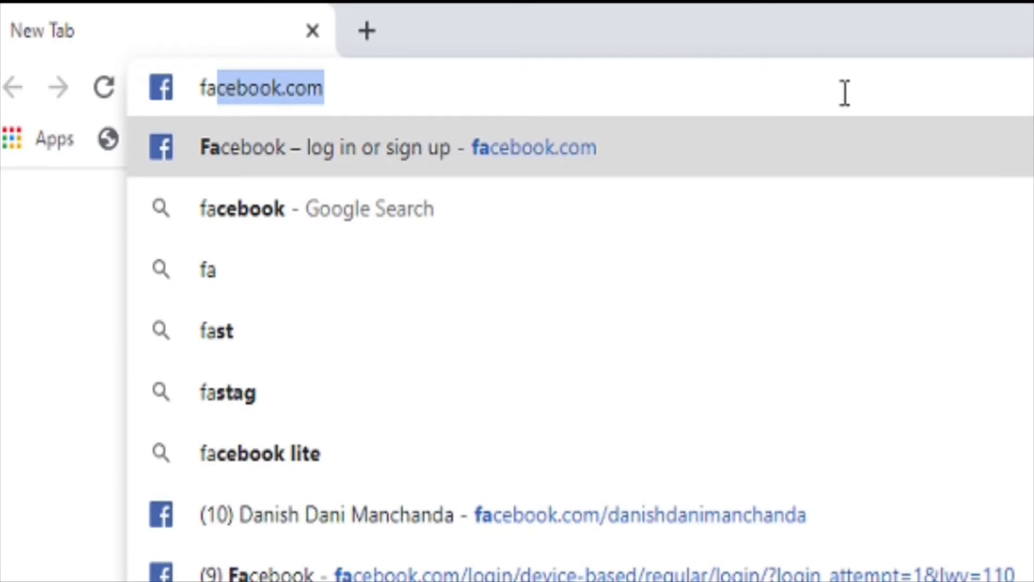
key(Return)
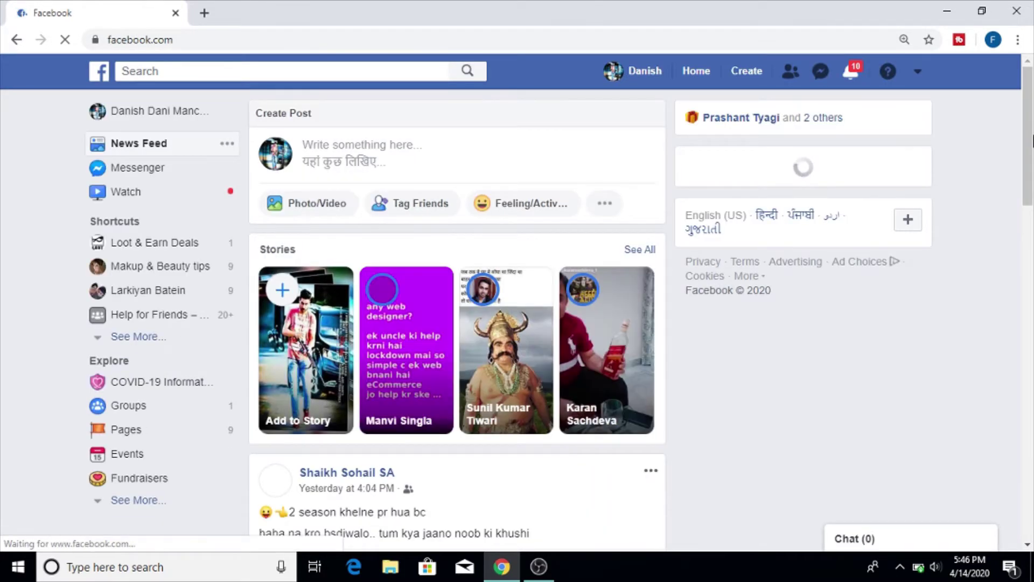
- Scroll down the News Feed and open the first commenter's profile from a post
drag(1031, 141, 1029, 266)
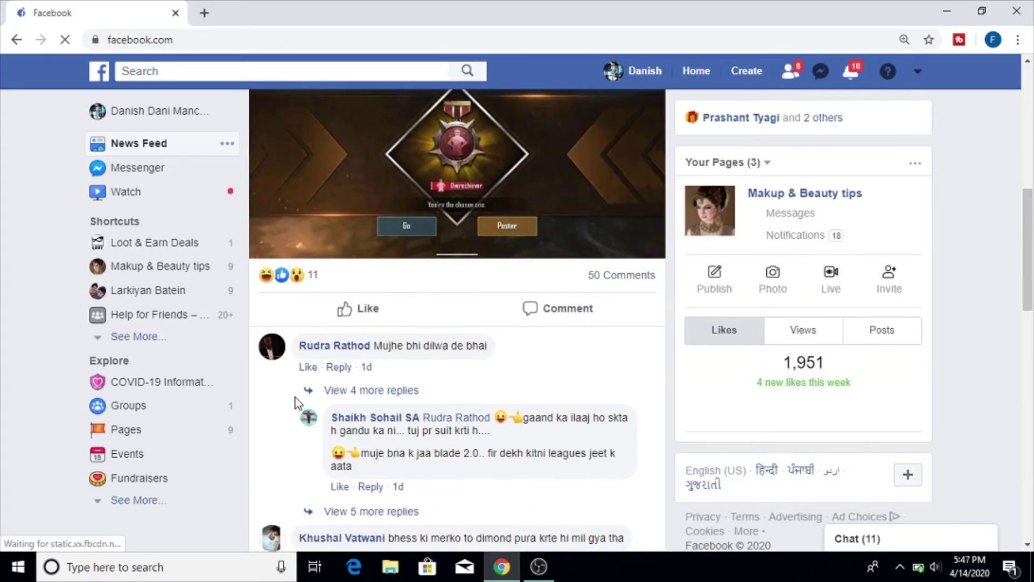
click(335, 350)
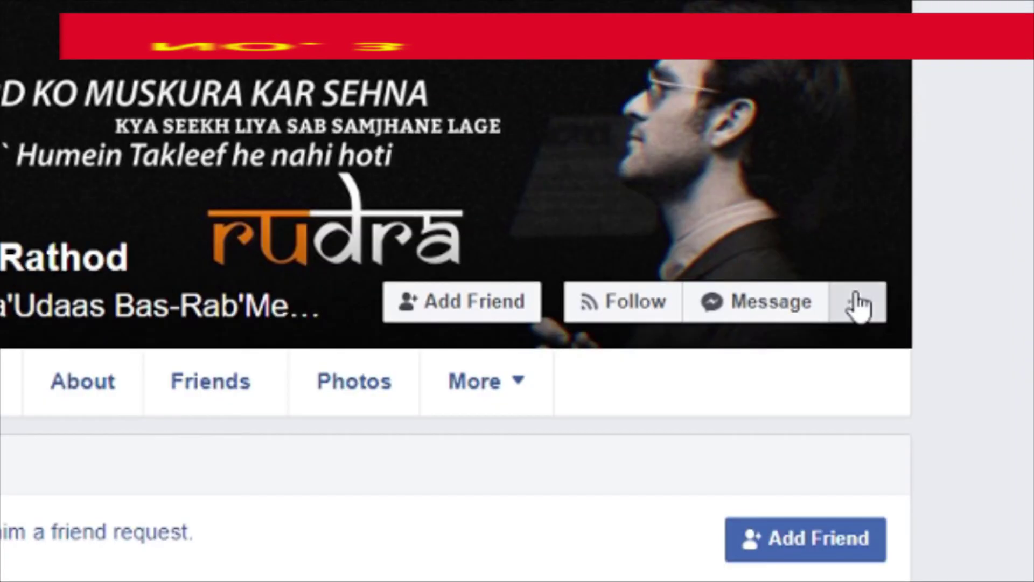
- Start a report on this profile from its '...' more-options menu
click(781, 327)
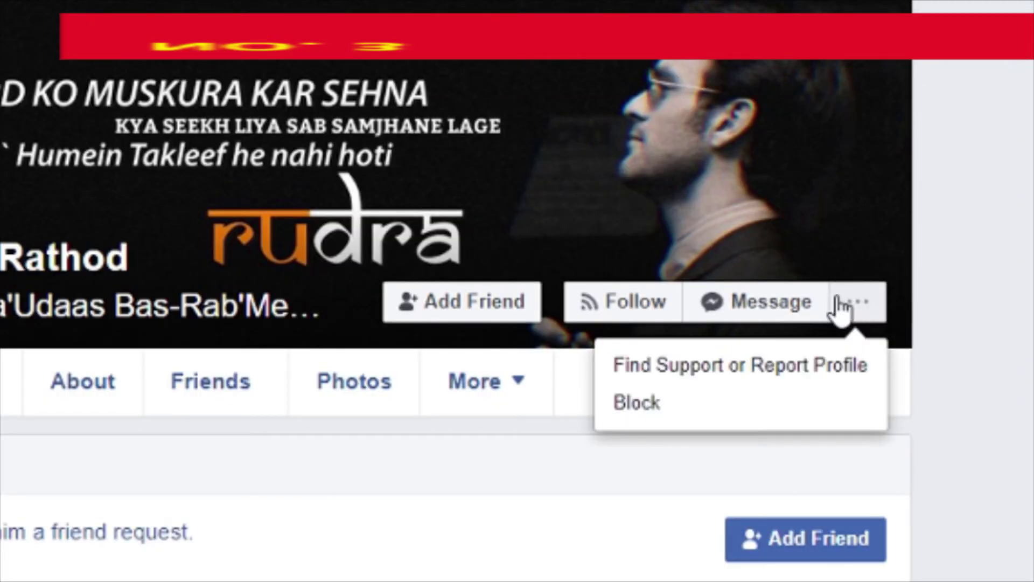
click(797, 369)
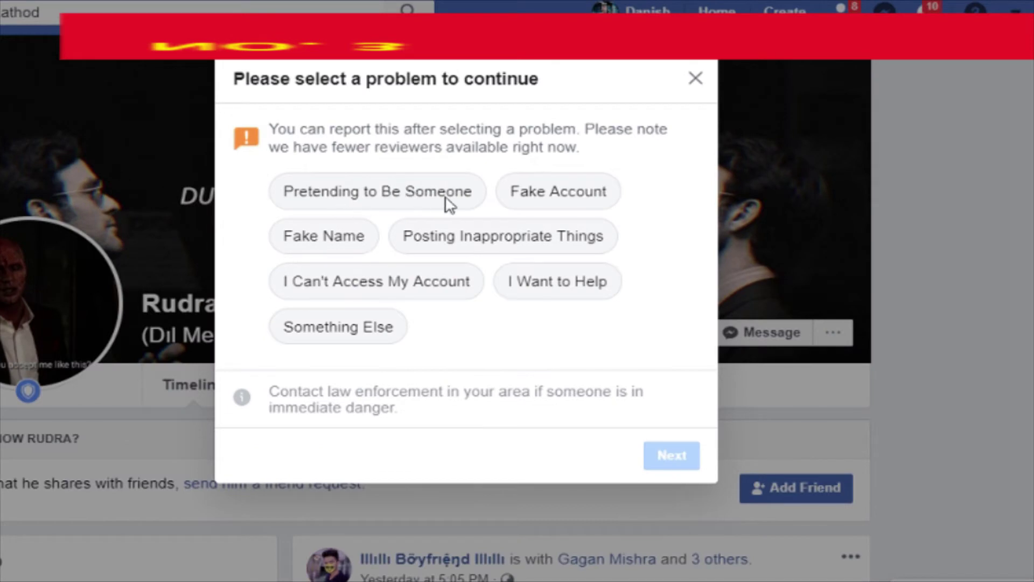
- Choose 'Pretending to Be Someone' with 'Me' as the report problem and continue
click(422, 201)
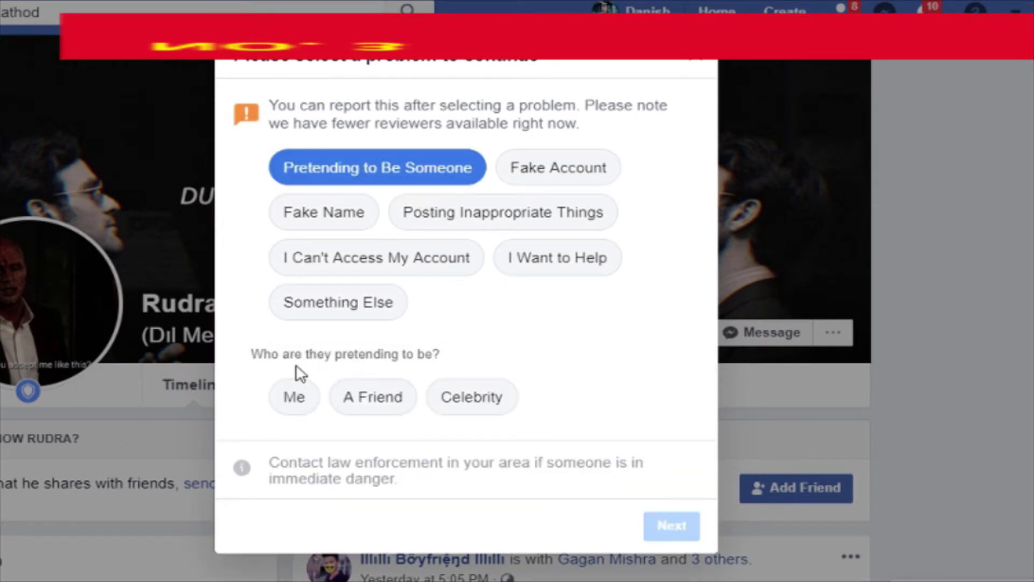
click(296, 409)
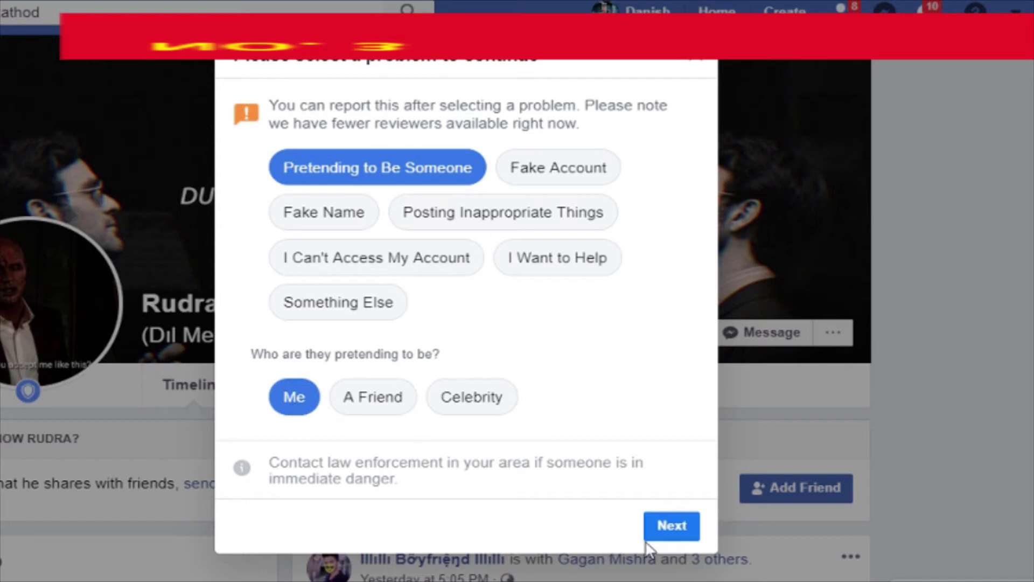
click(669, 537)
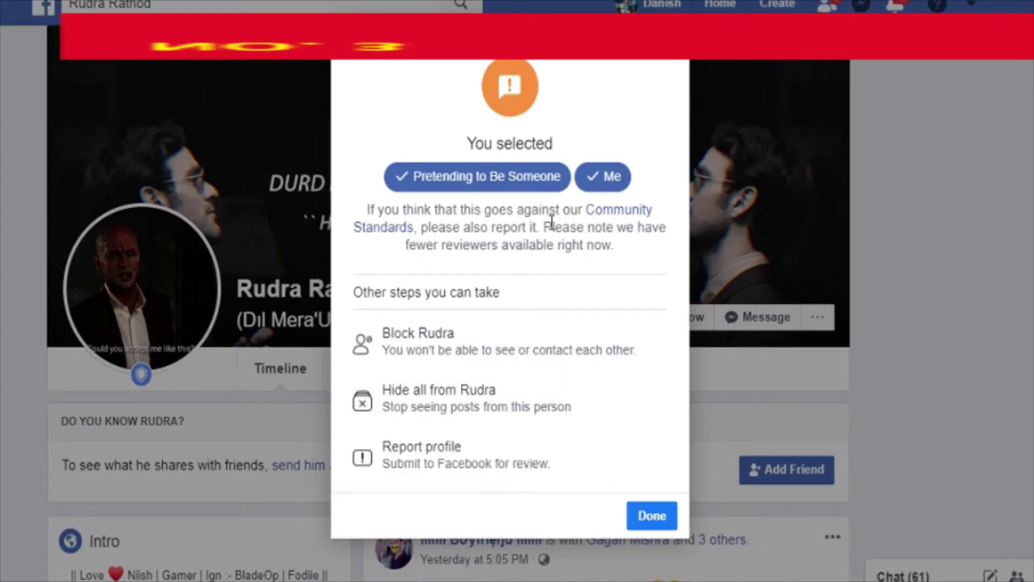
- Submit the profile for review, accepting the reviewer-shortage warning and Community Standards confirmation
click(446, 454)
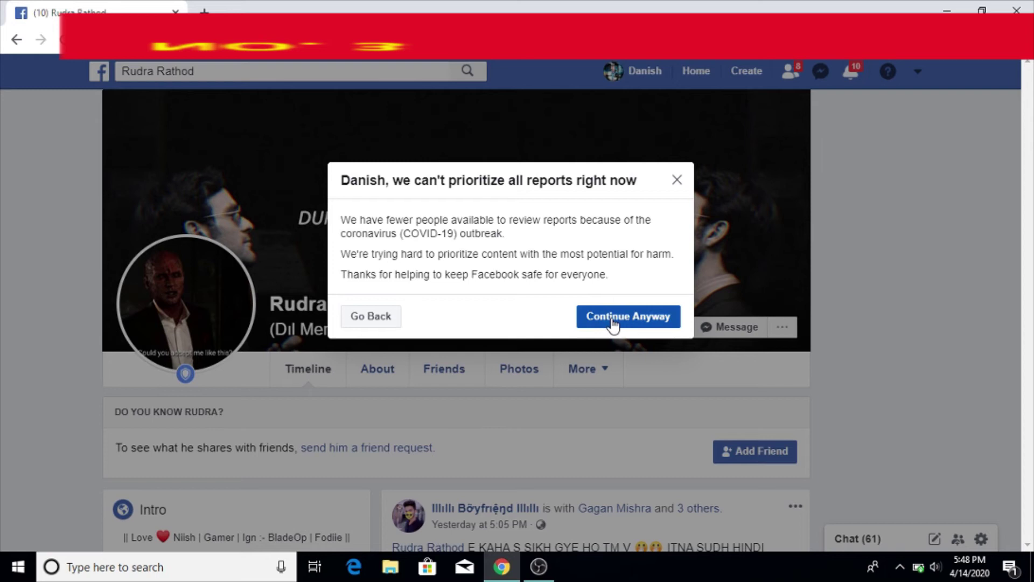
click(613, 319)
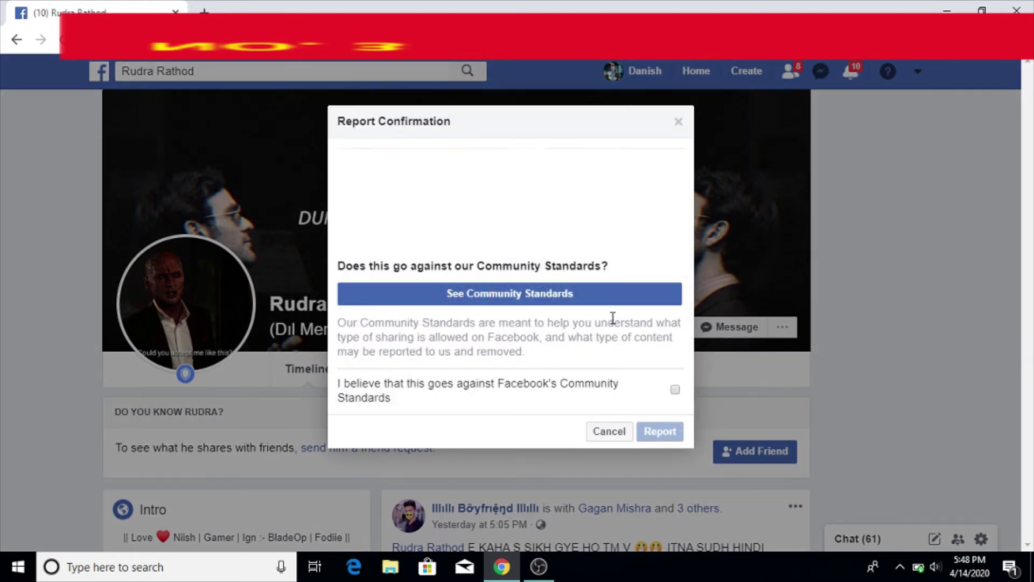
click(676, 390)
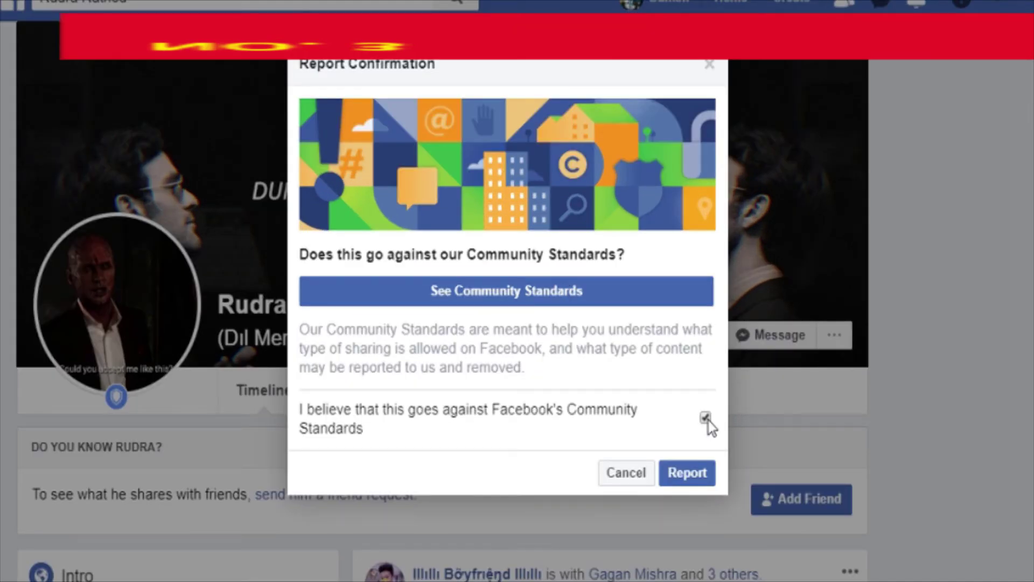
click(697, 473)
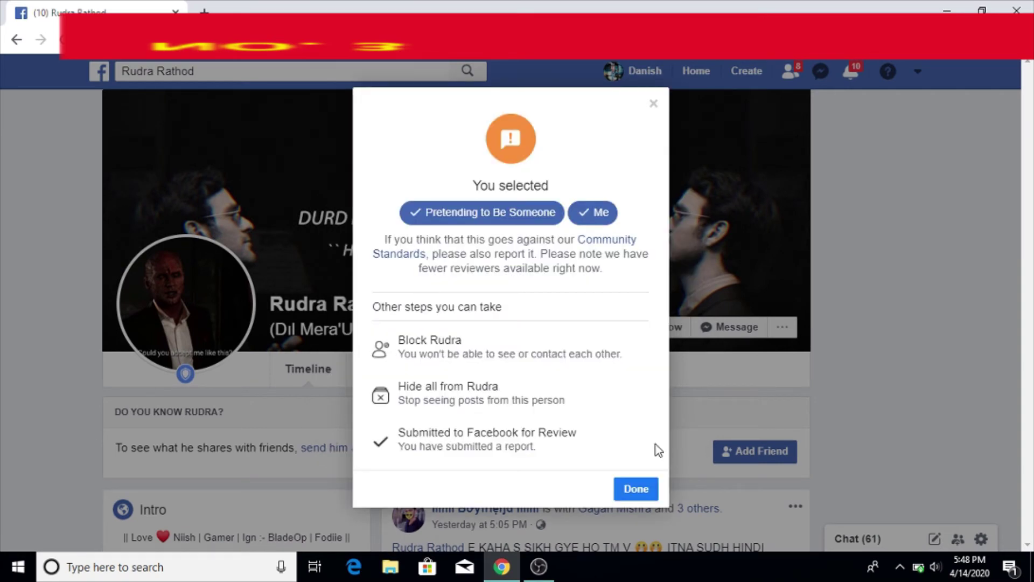
- Close the report summary with Done
click(636, 485)
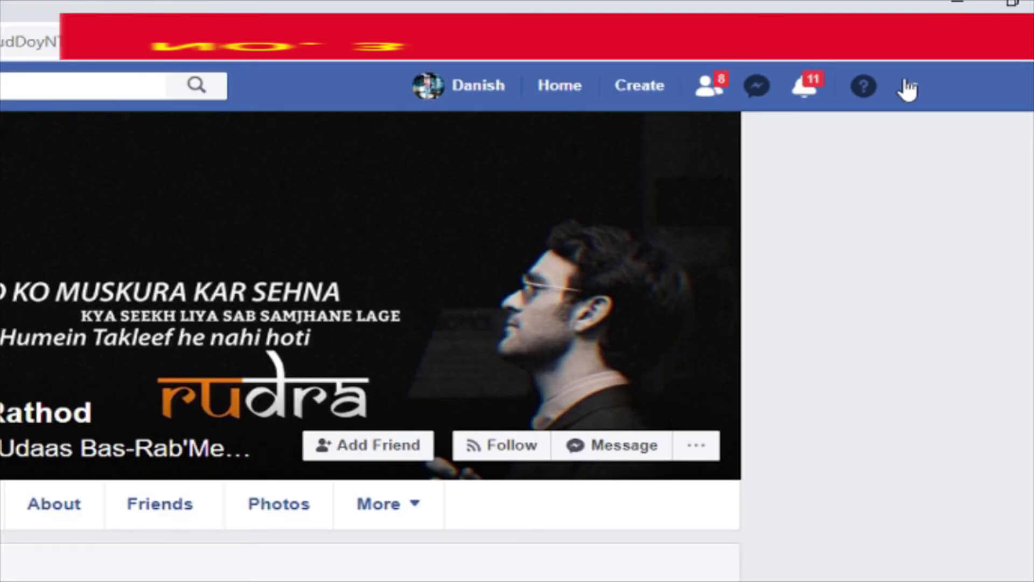
- Go through the account menu and Settings to reach the Support Inbox
click(908, 90)
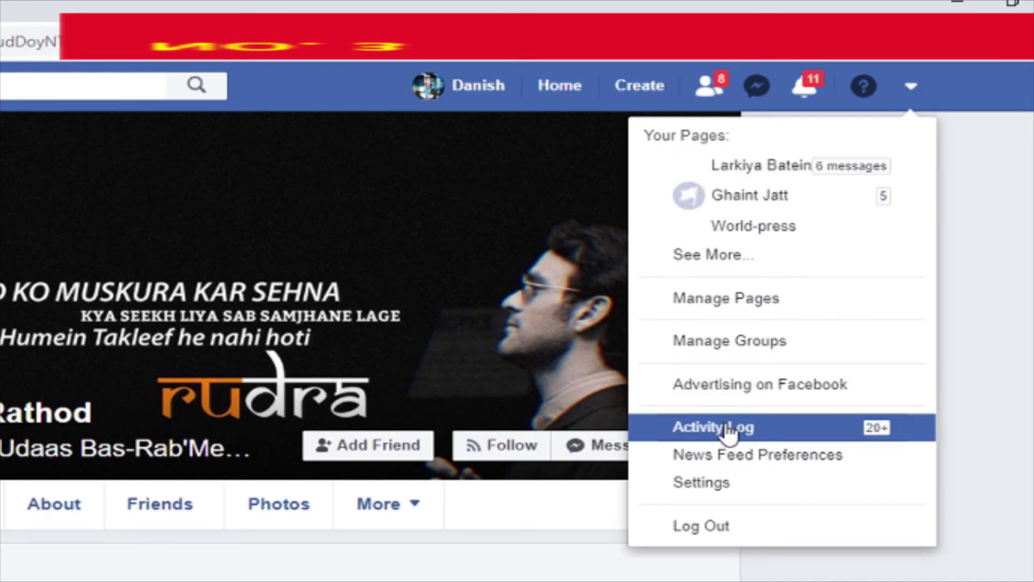
click(726, 481)
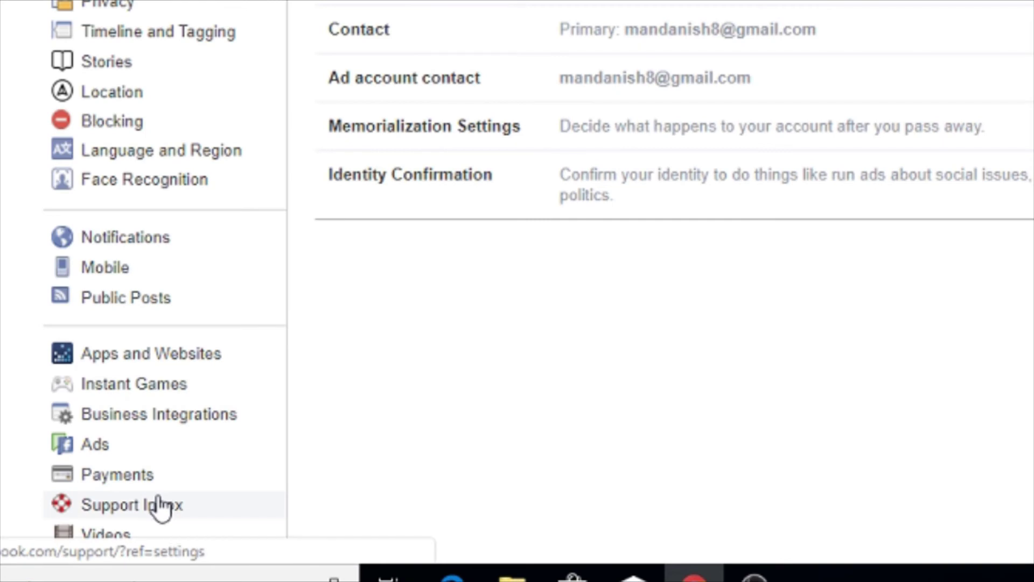
click(159, 504)
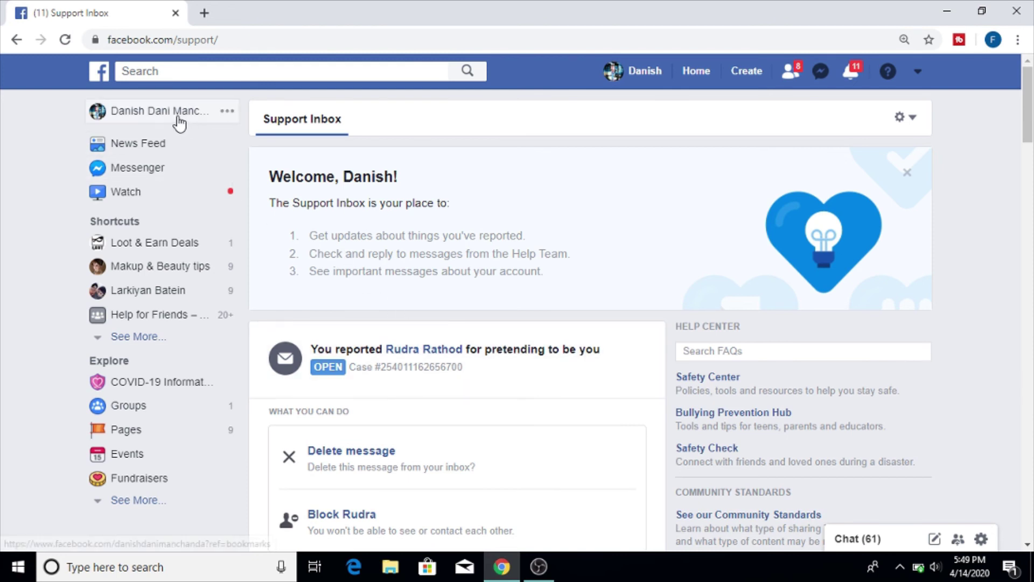
- Return to the News Feed via Home and minimize the Chrome window
click(695, 76)
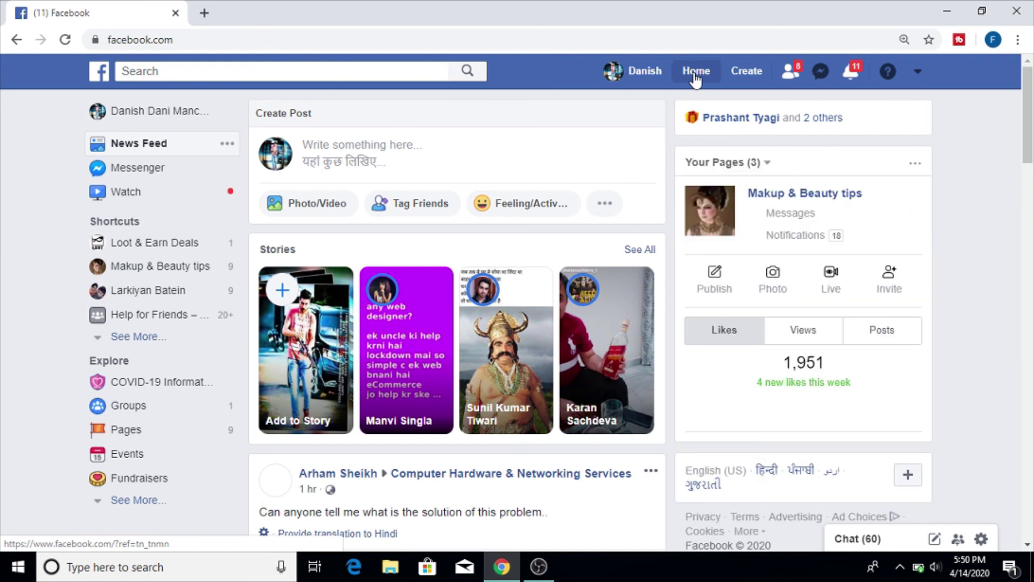
click(946, 11)
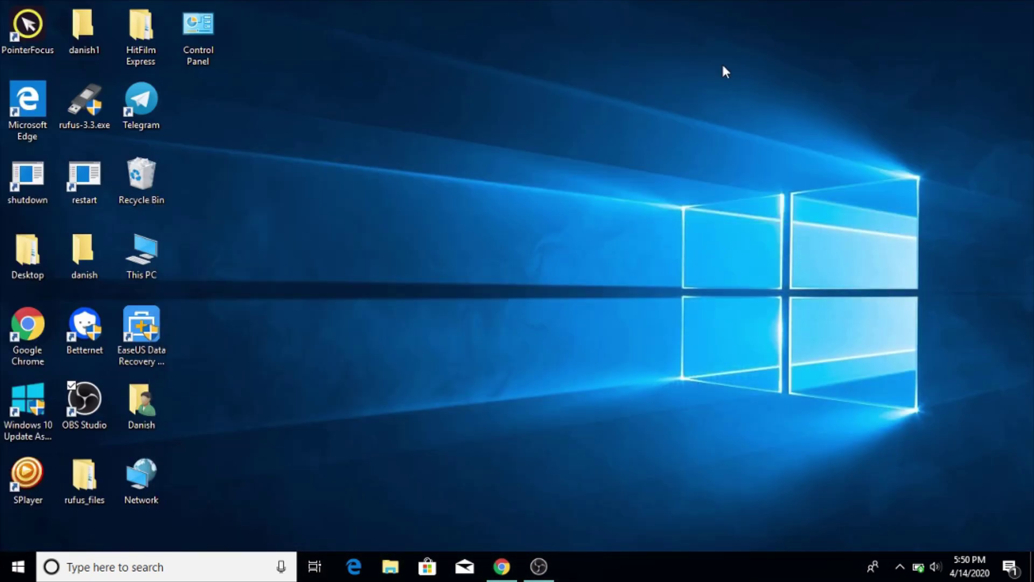